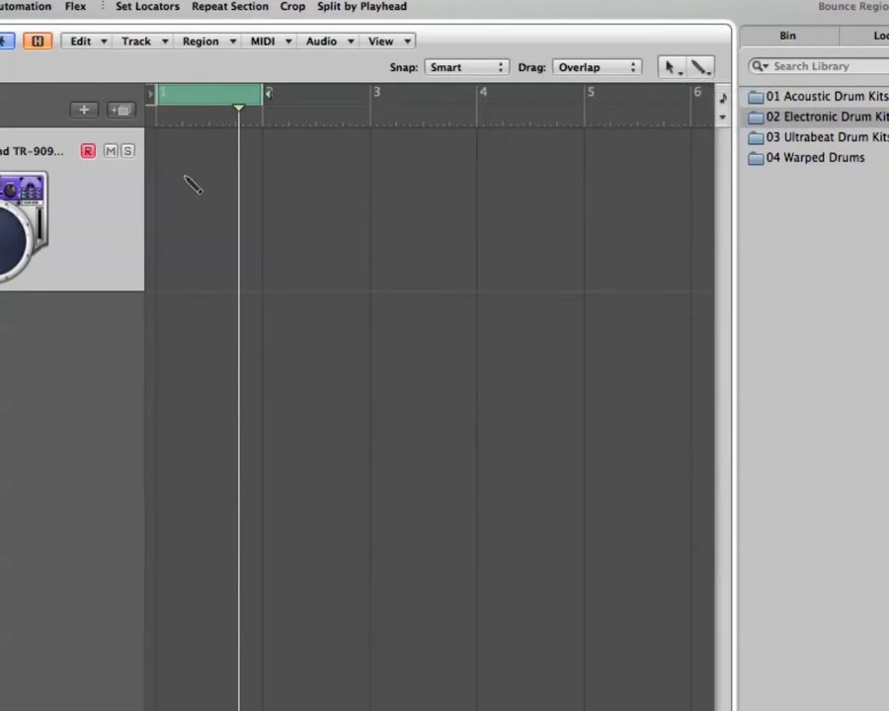
Step: Create an empty one-bar MIDI region at bar 1 on the Roland TR-909 Kit track and display it in the Hyper Editor
left_click(220, 216, "super")
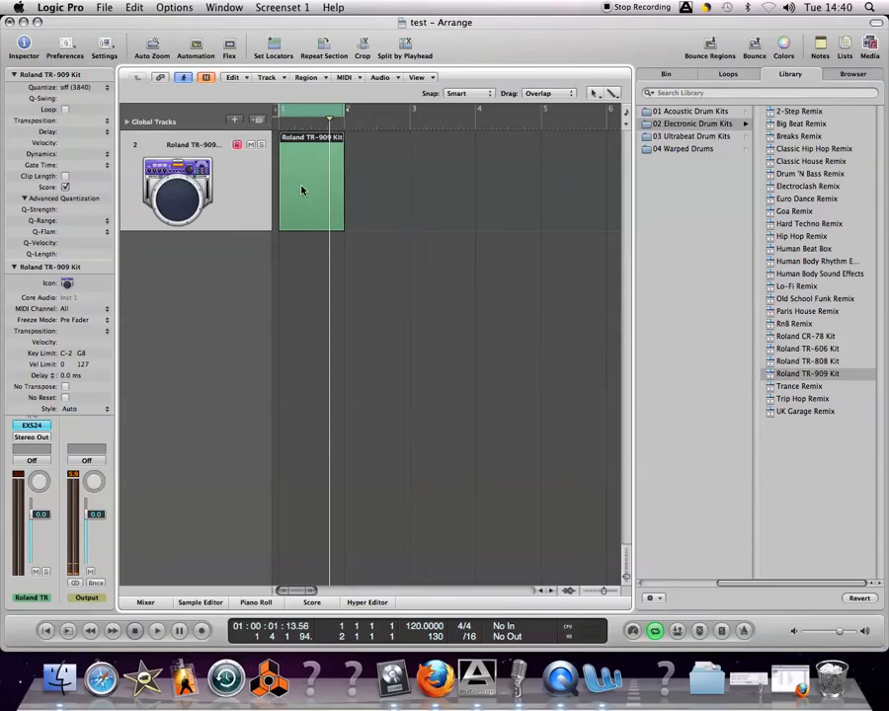
double_click(301, 189)
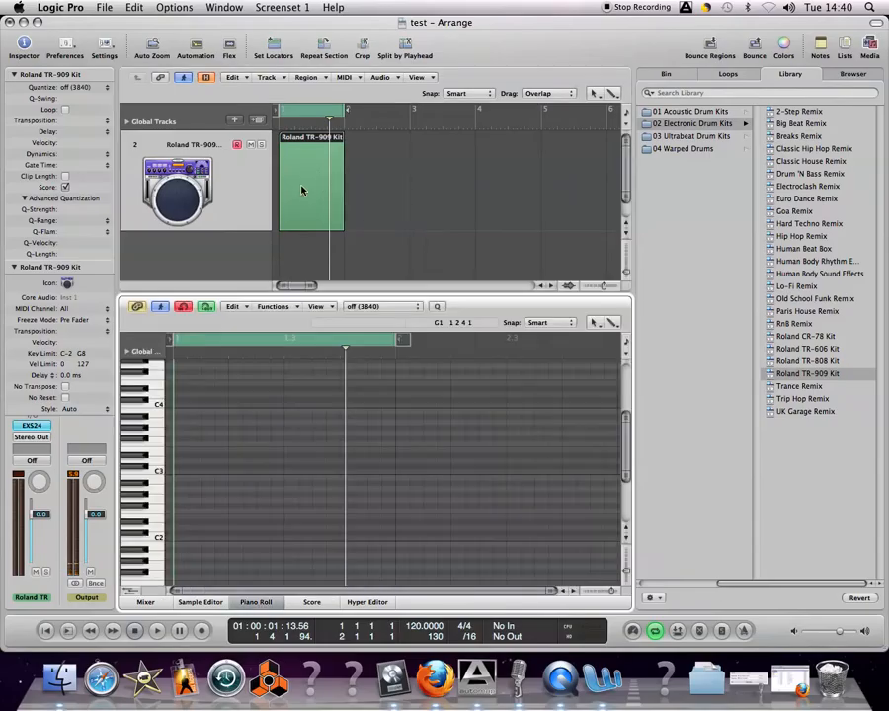
left_click(383, 604)
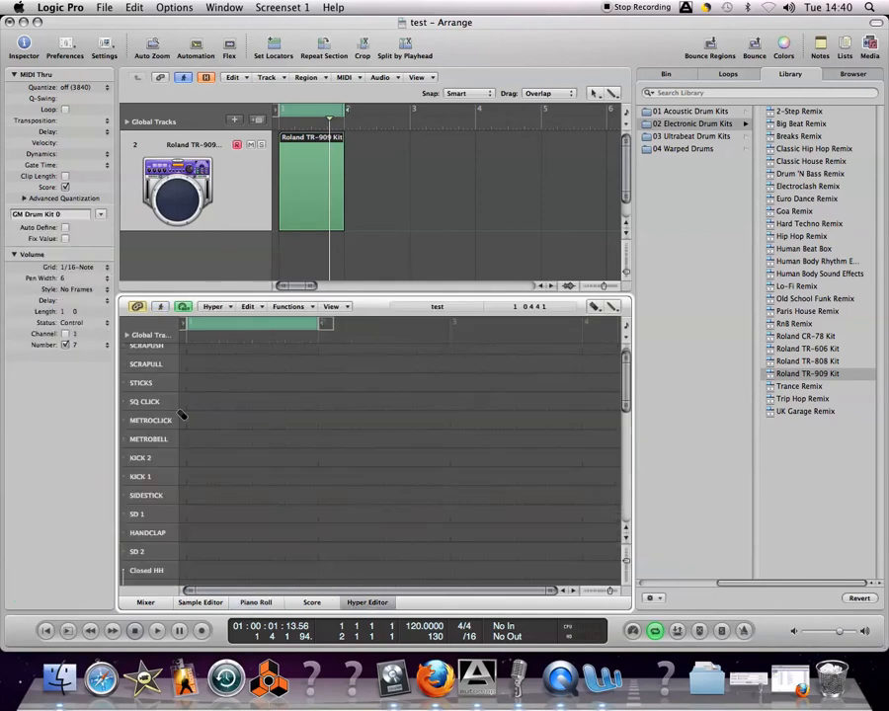
scroll(190, 404, "up", 1)
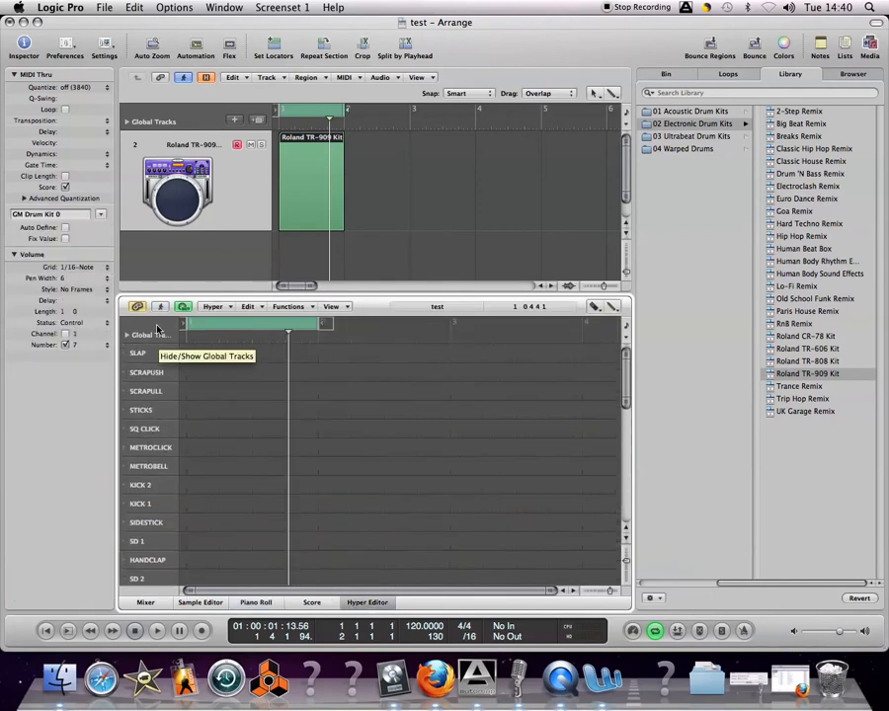
Step: Create a new hyper set and delete it again
left_click(213, 307)
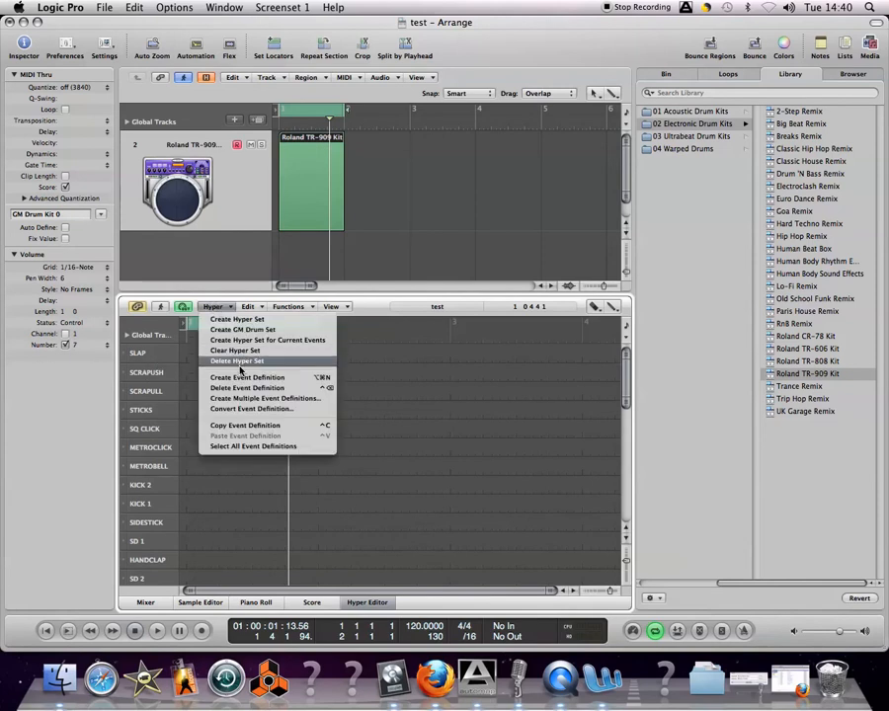
left_click(237, 319)
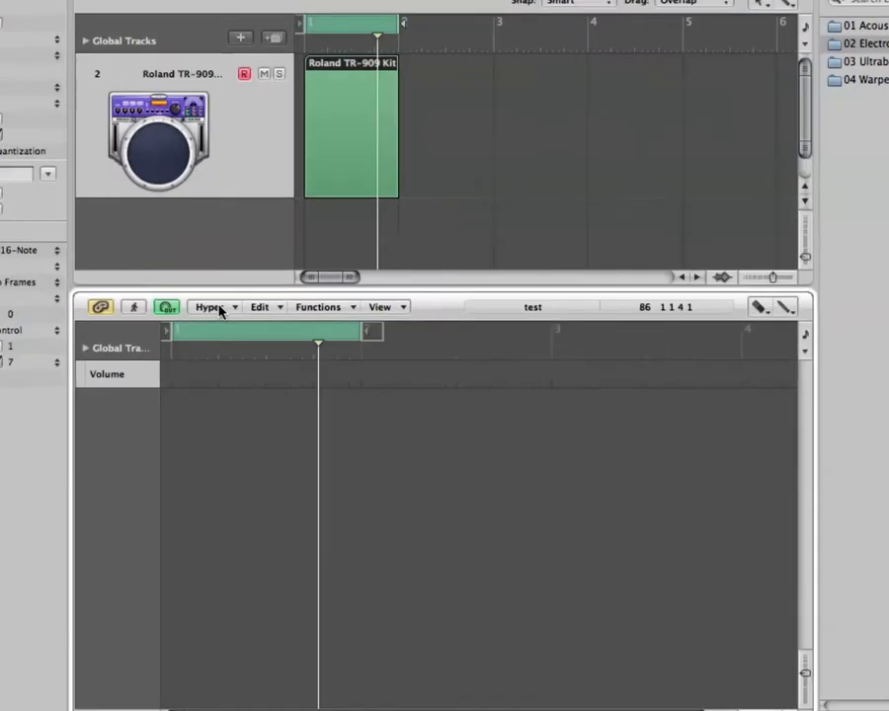
left_click(219, 308)
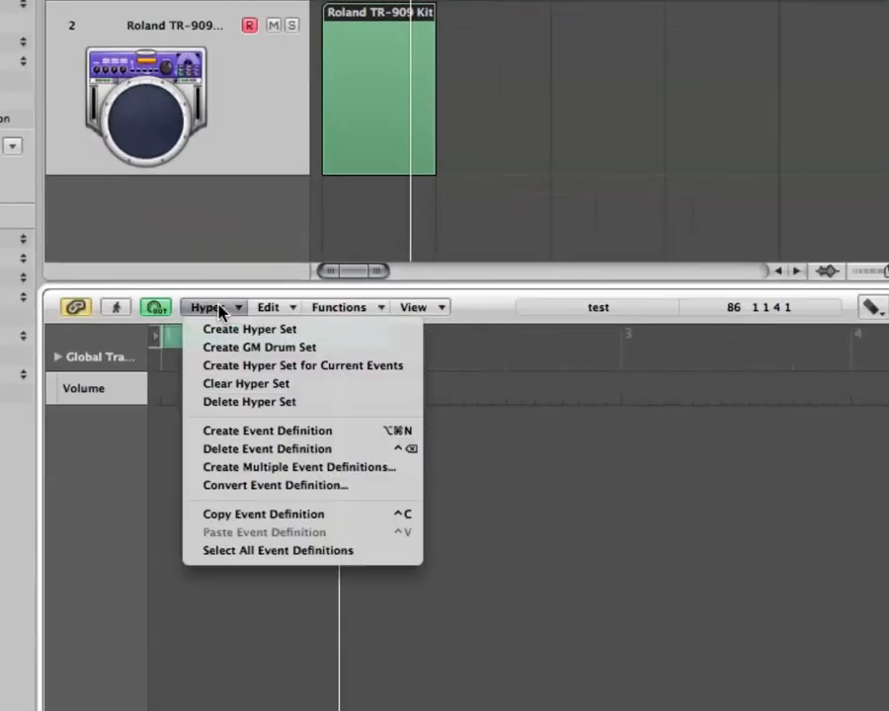
left_click(246, 407)
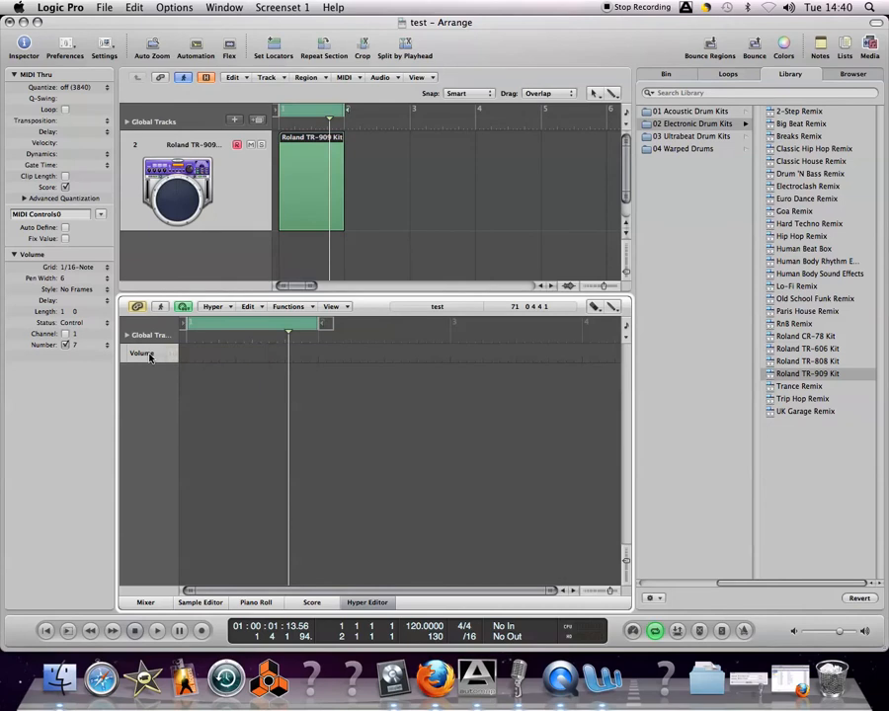
Step: Create a GM drum set for the hyper editor and look through its drum lanes
left_click(215, 307)
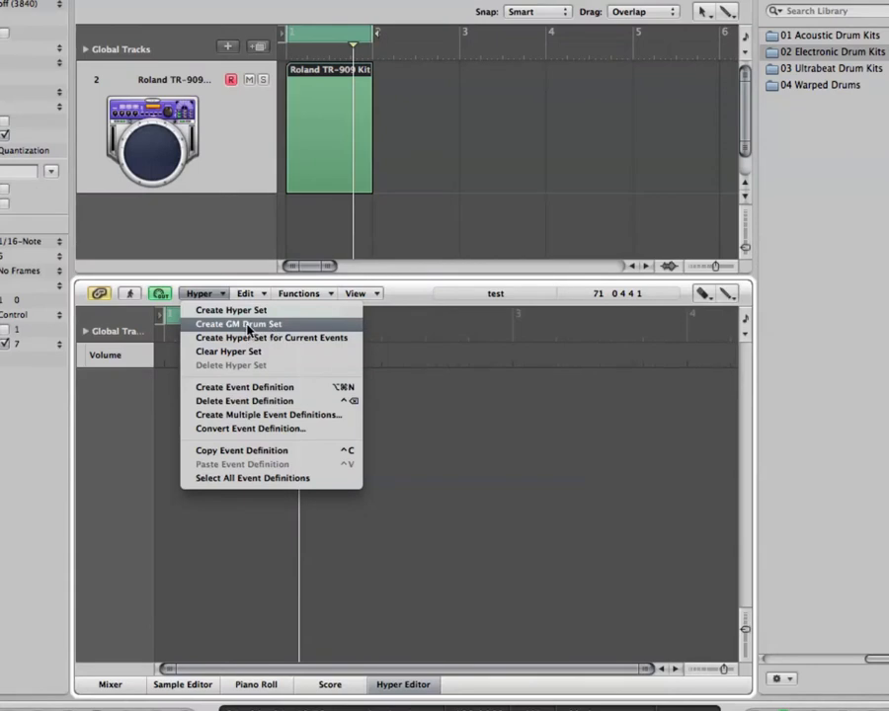
left_click(247, 329)
scroll(214, 471, "down", 3)
scroll(212, 470, "down", 10)
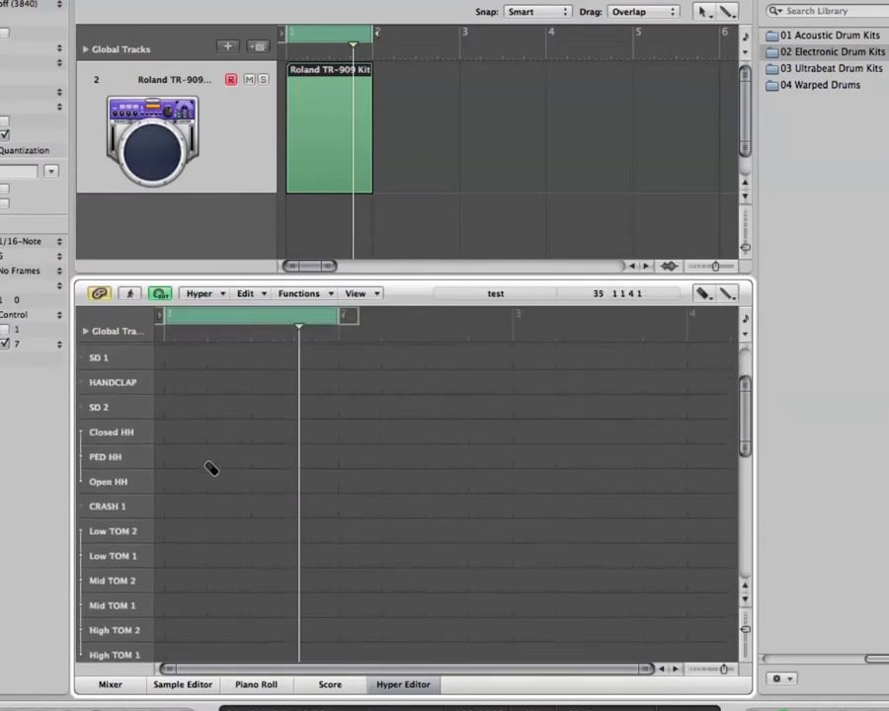
scroll(208, 468, "down", 12)
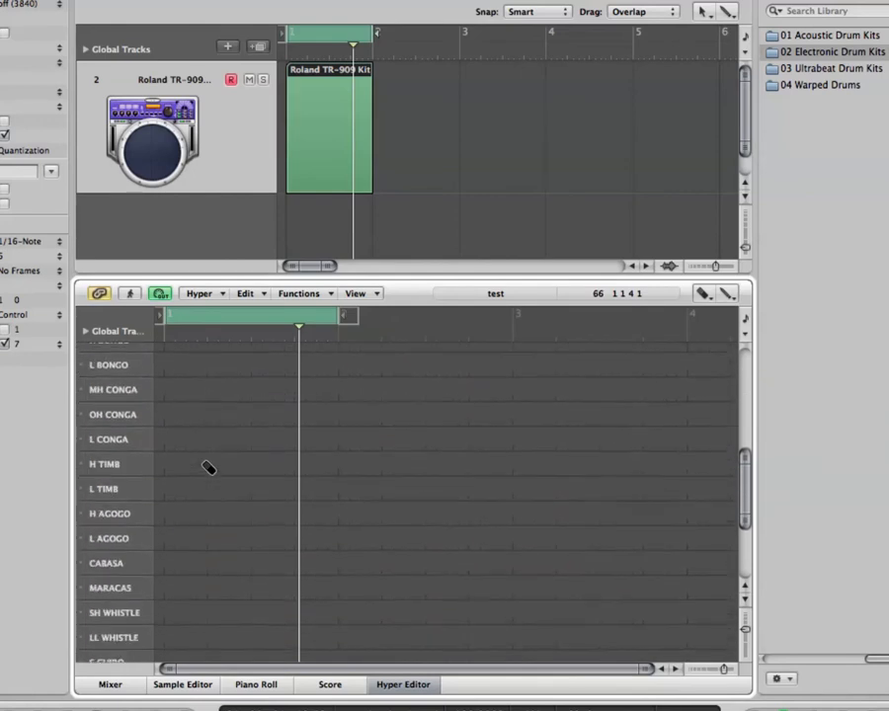
scroll(208, 468, "up", 12)
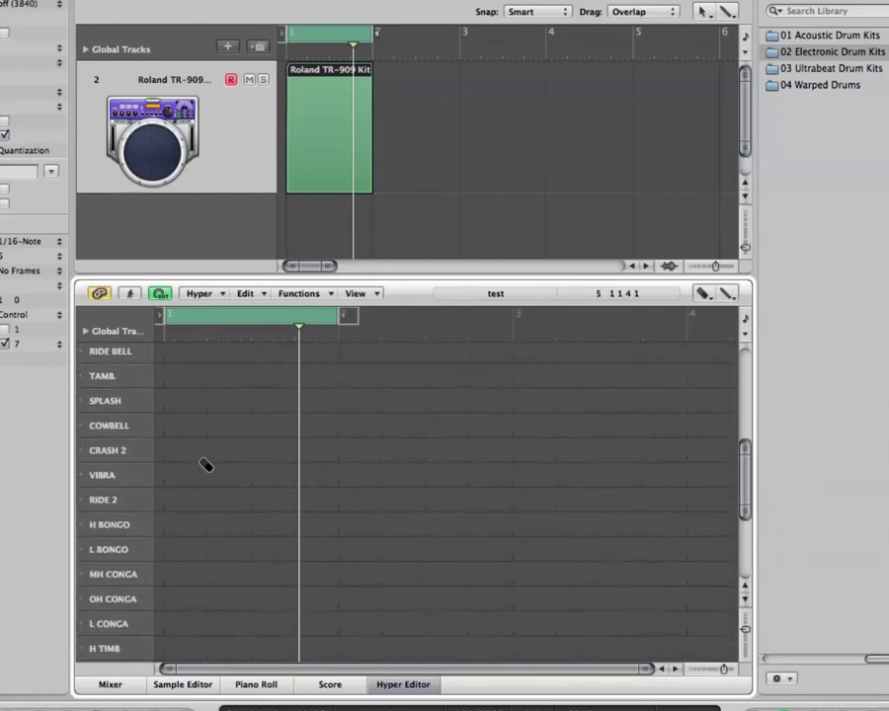
scroll(204, 464, "down", 1)
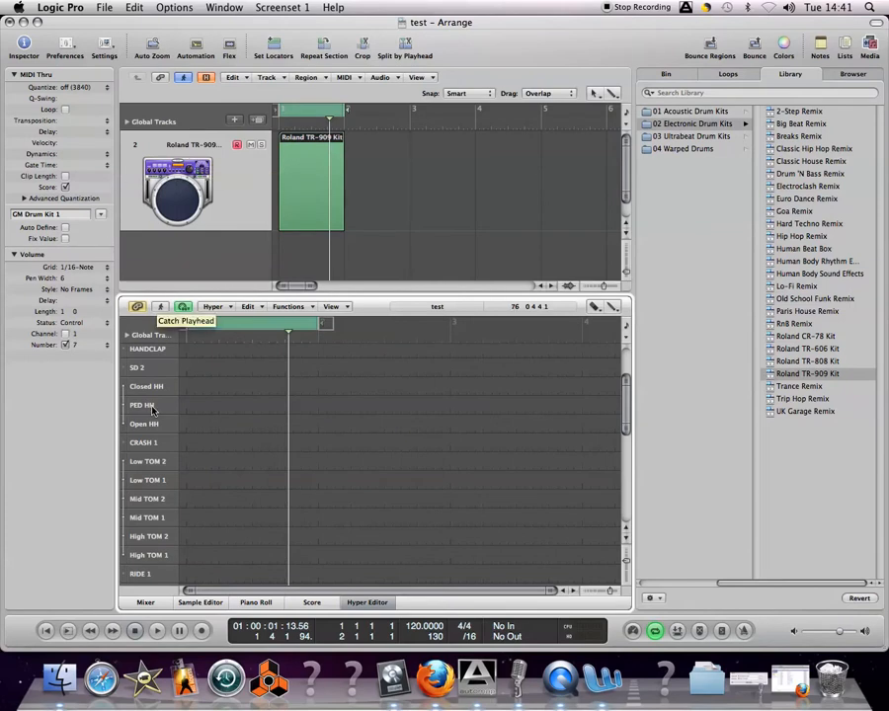
left_click(214, 307)
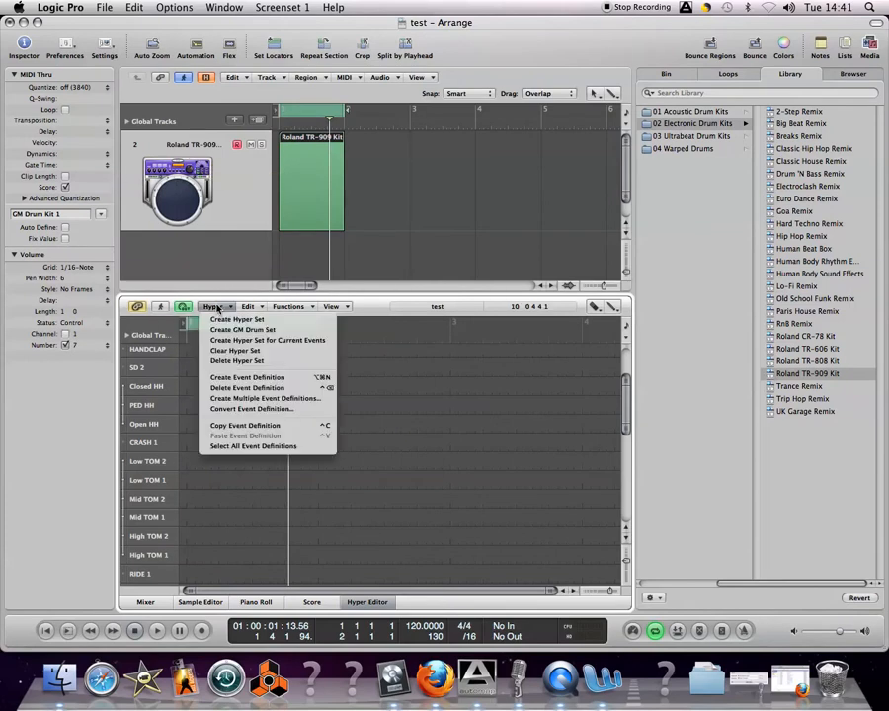
left_click(218, 309)
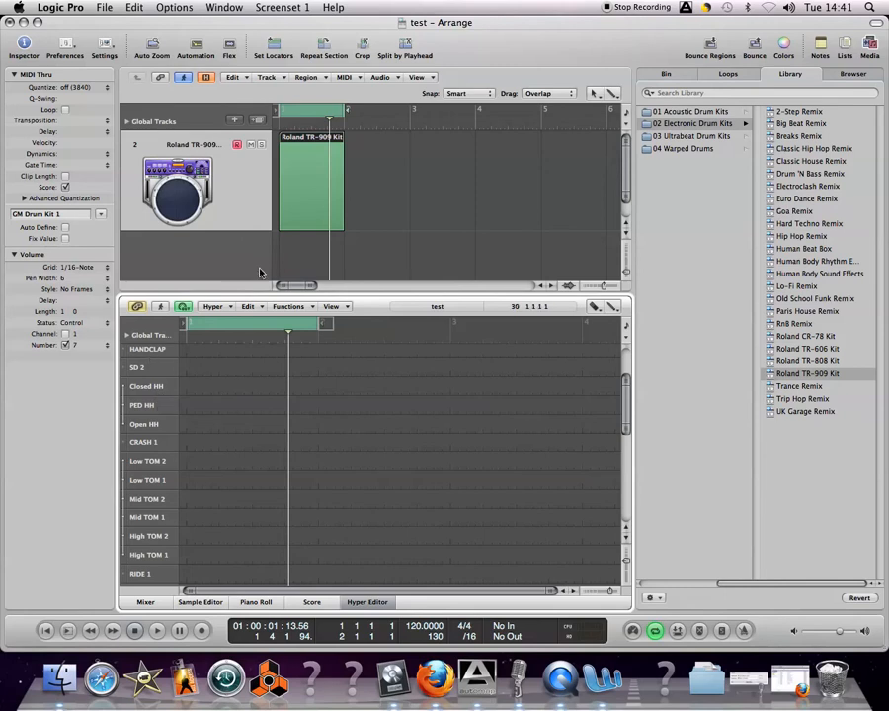
left_click(212, 306)
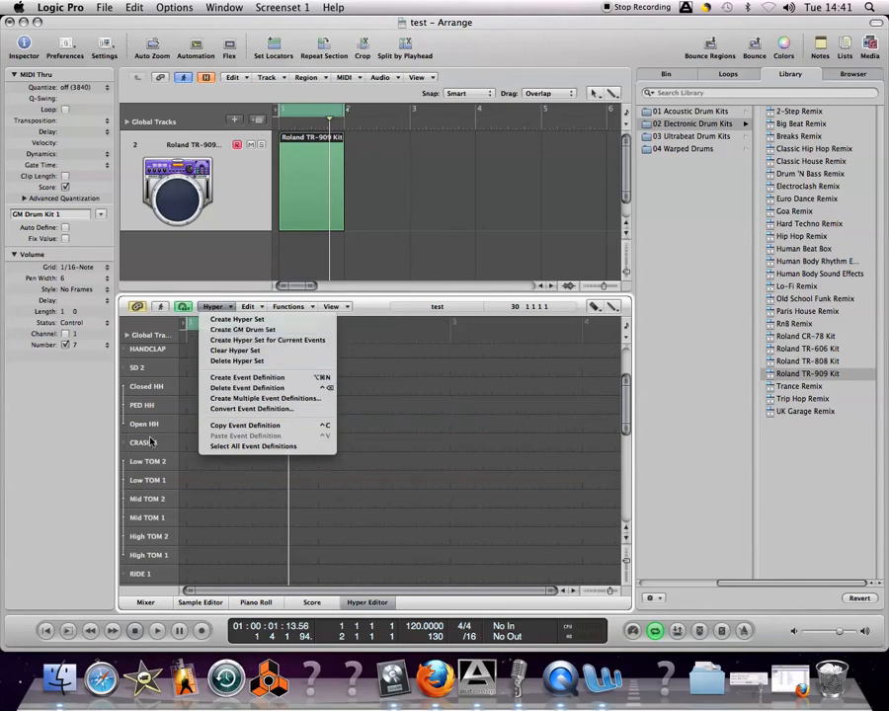
left_click(153, 407)
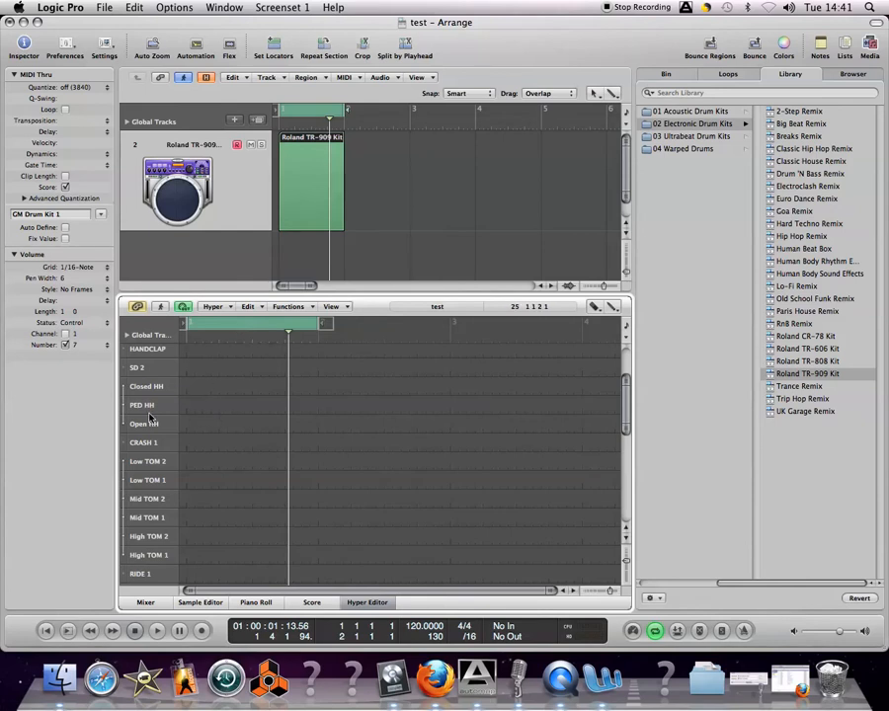
Step: Switch to the Pencil tool and set the KICK 1 lane's grid to 1/4-Note
left_click(593, 306)
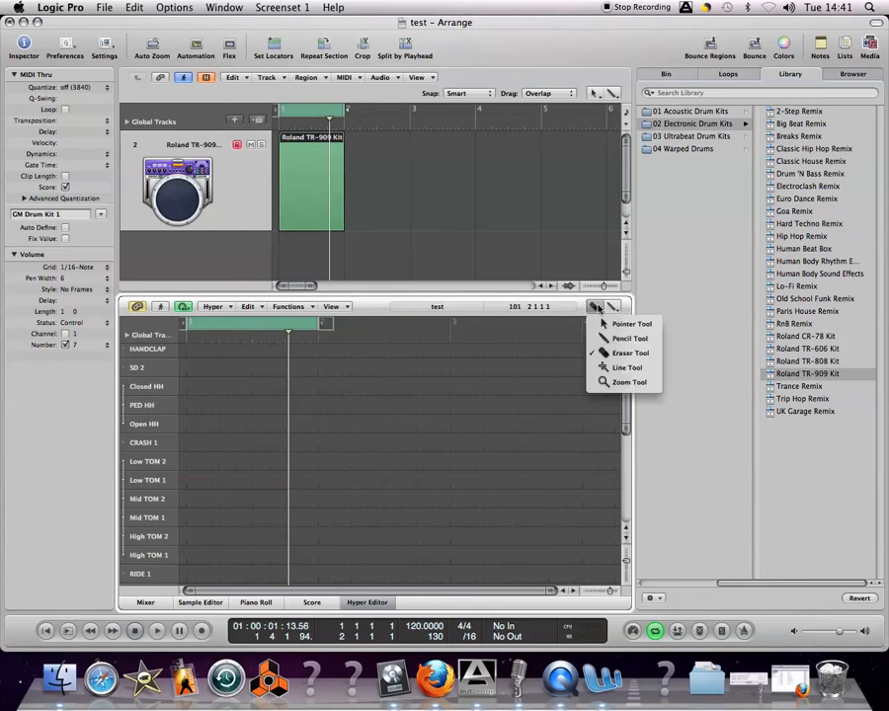
left_click(620, 337)
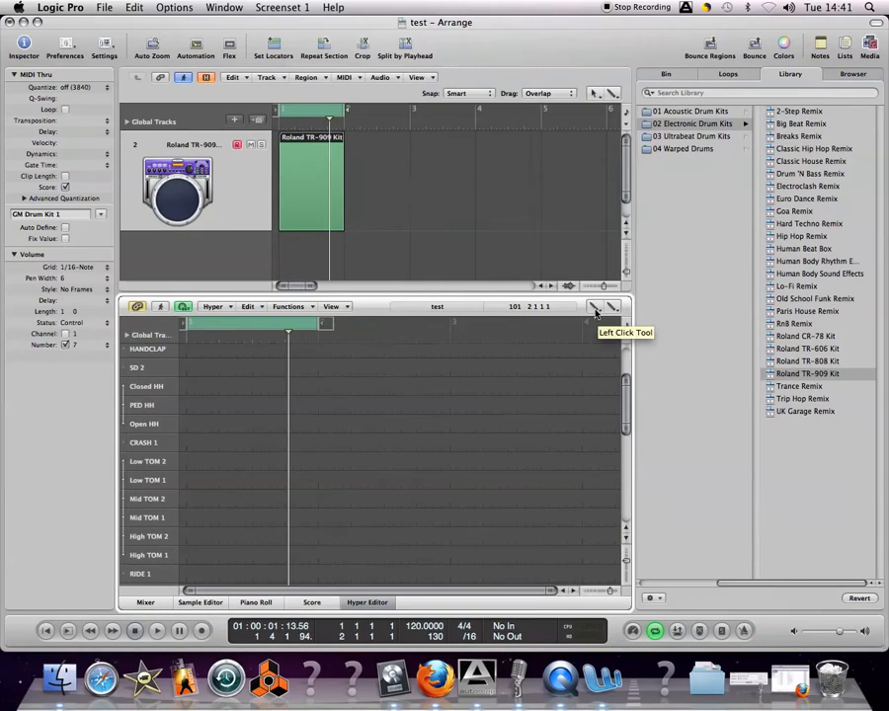
scroll(153, 403, "up", 7)
left_click(160, 422)
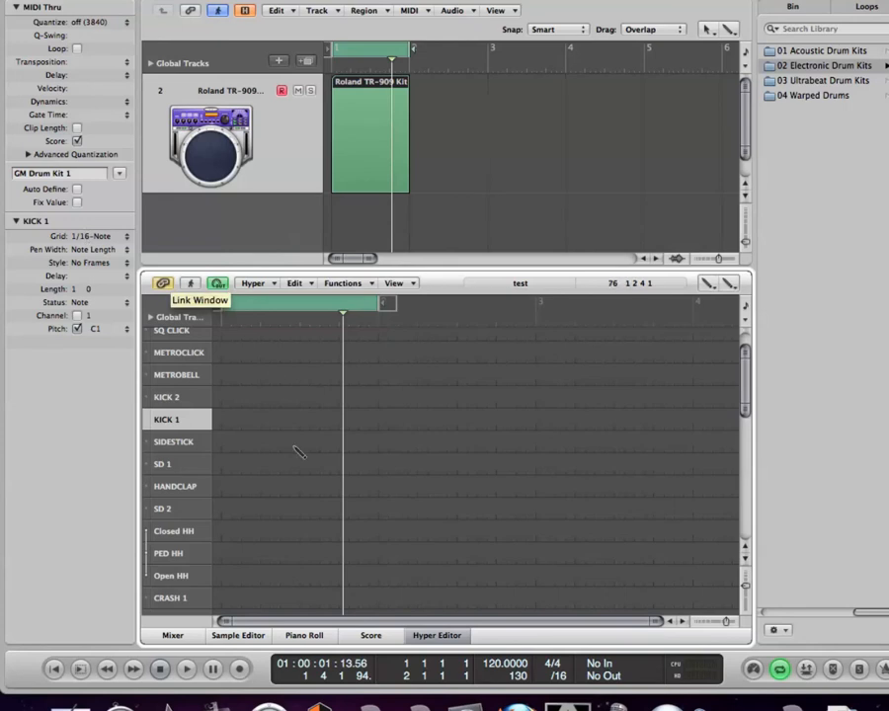
left_click(94, 238)
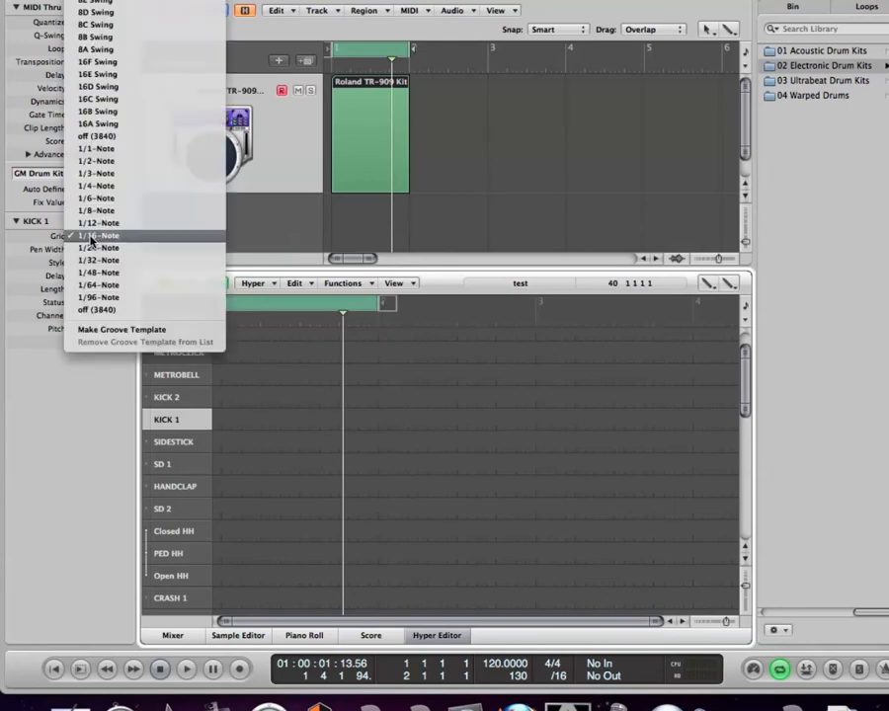
left_click(112, 188)
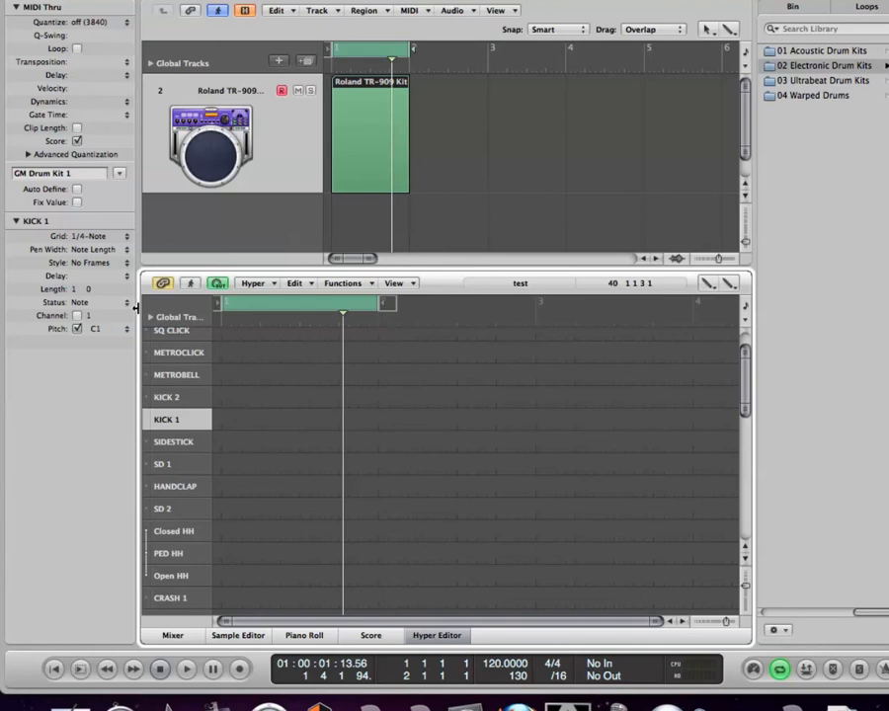
Step: Draw kick hits on all four beats of bar 1 in the KICK 1 lane and play back the loop
left_click(226, 423)
left_click_drag(235, 418, 367, 418)
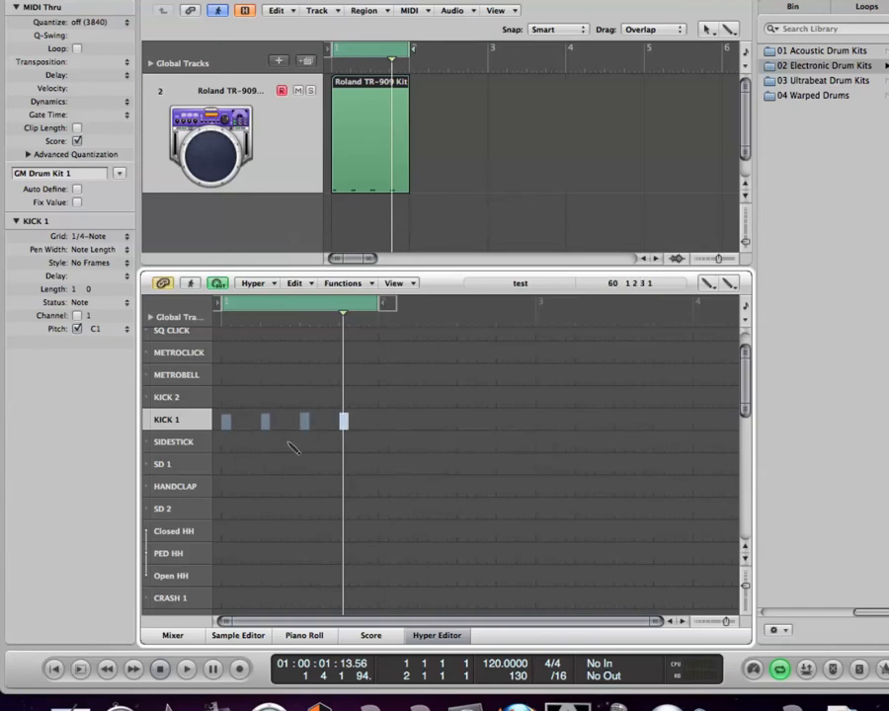
mouse_move(268, 418)
left_mouse_down()
mouse_move(272, 410)
mouse_move(228, 419)
mouse_move(227, 438)
mouse_move(233, 417)
mouse_move(230, 427)
mouse_move(230, 419)
mouse_move(343, 417)
left_mouse_up()
key("space")
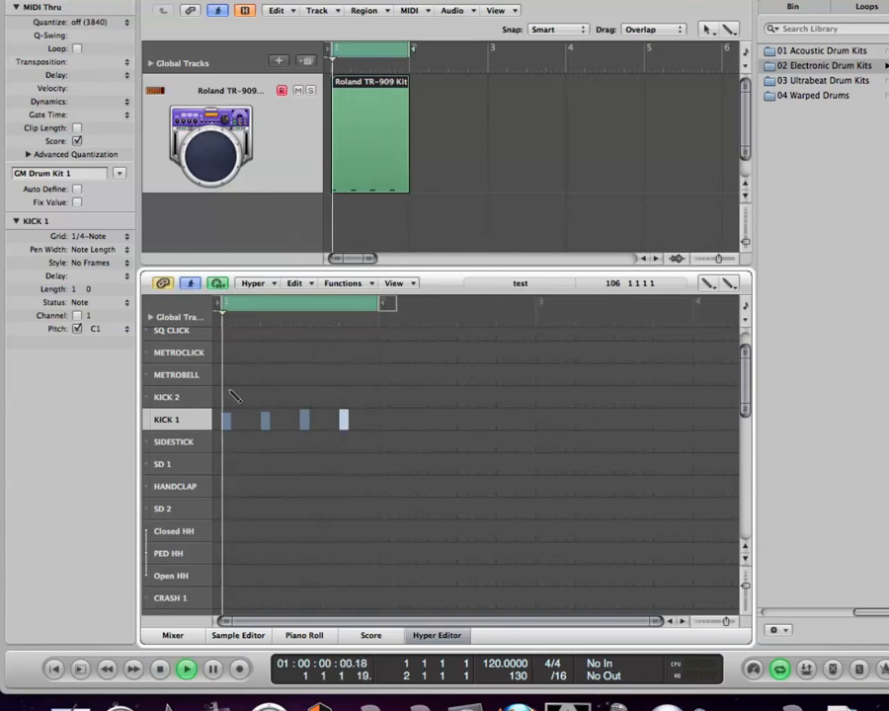
key("space")
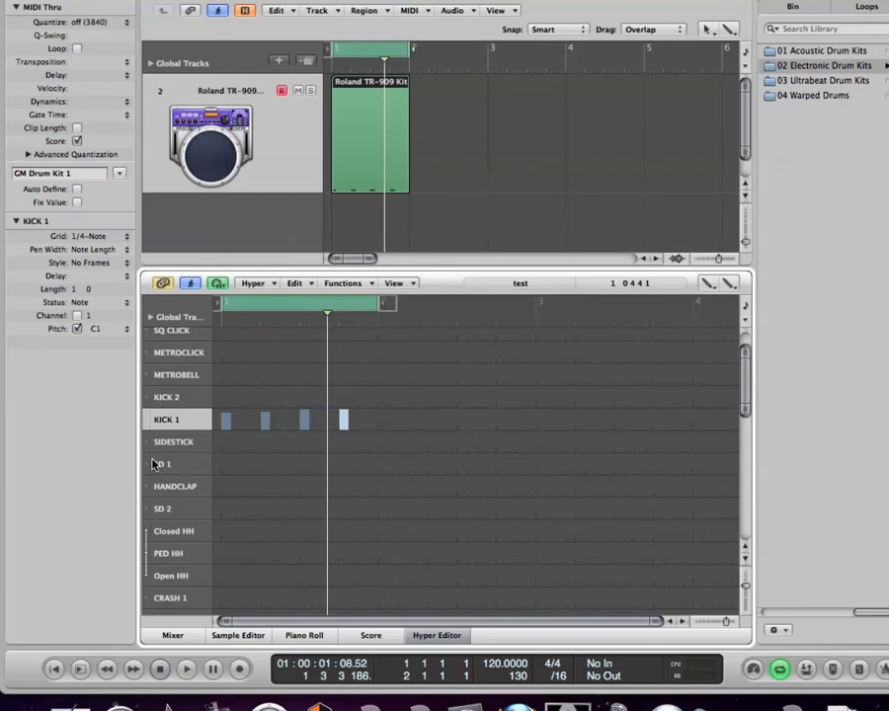
Step: Draw sixteenth-note Closed HH hits with varied velocities across bar 1 and listen to the loop
left_click(179, 538)
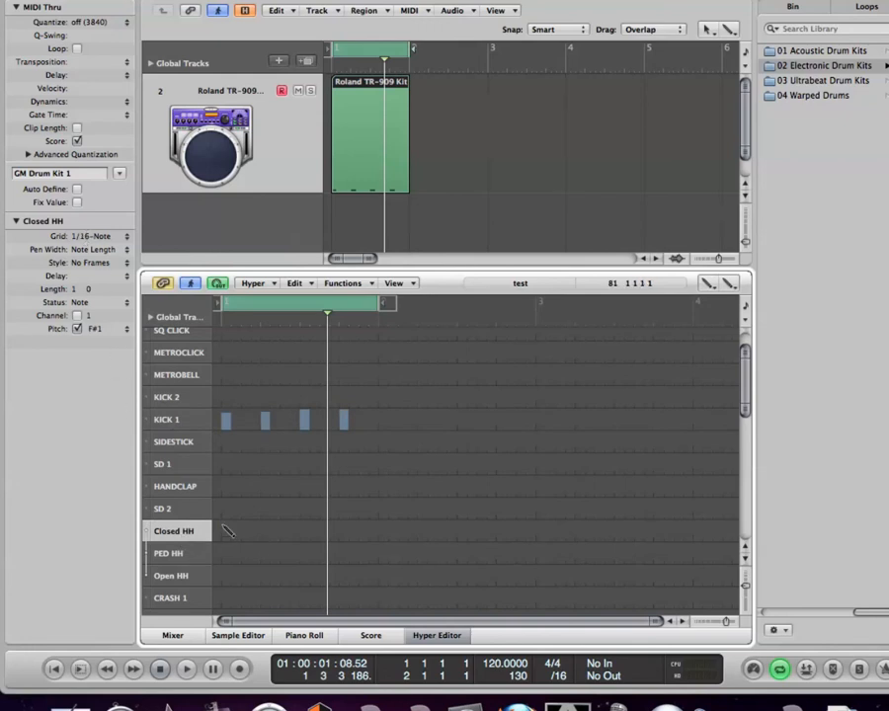
left_click_drag(225, 526, 373, 527)
left_click_drag(225, 526, 239, 530)
key("space")
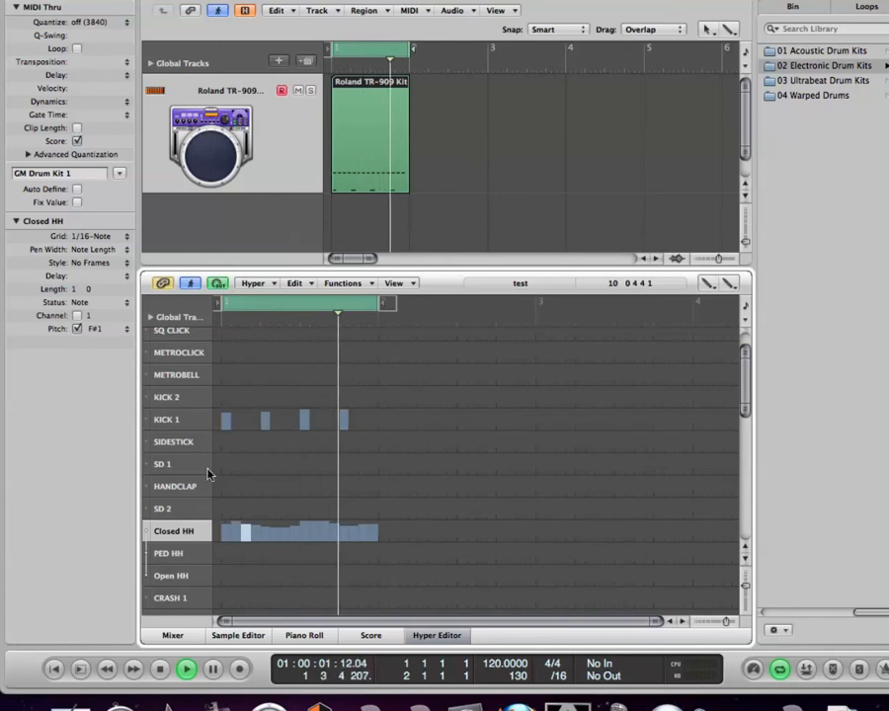
key("space")
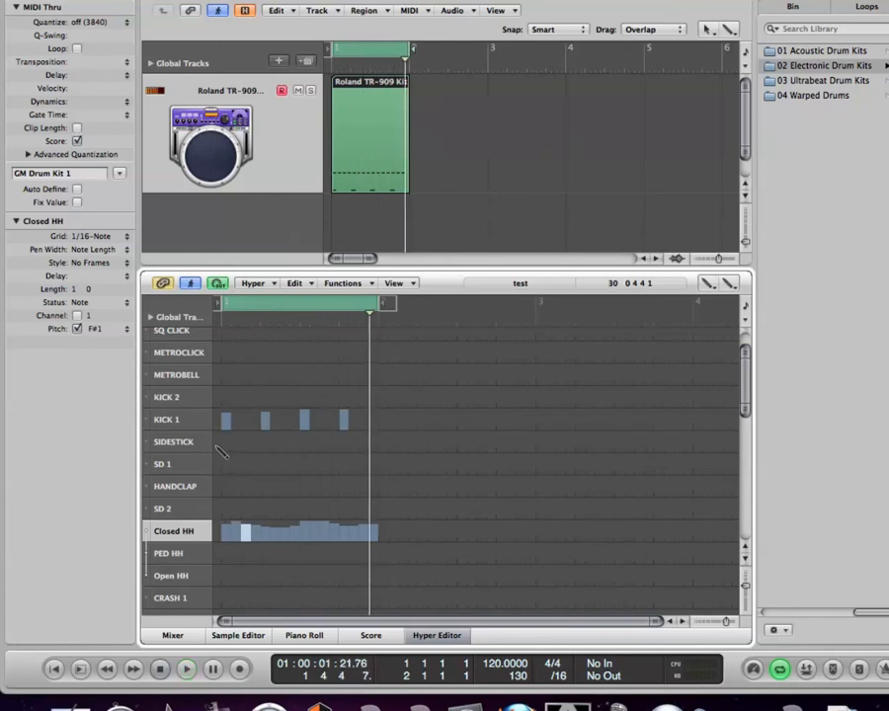
Step: Add loud SD 1 snare hits on beats 2 and 4 of bar 1, auditioning the loop in between
left_click(169, 469)
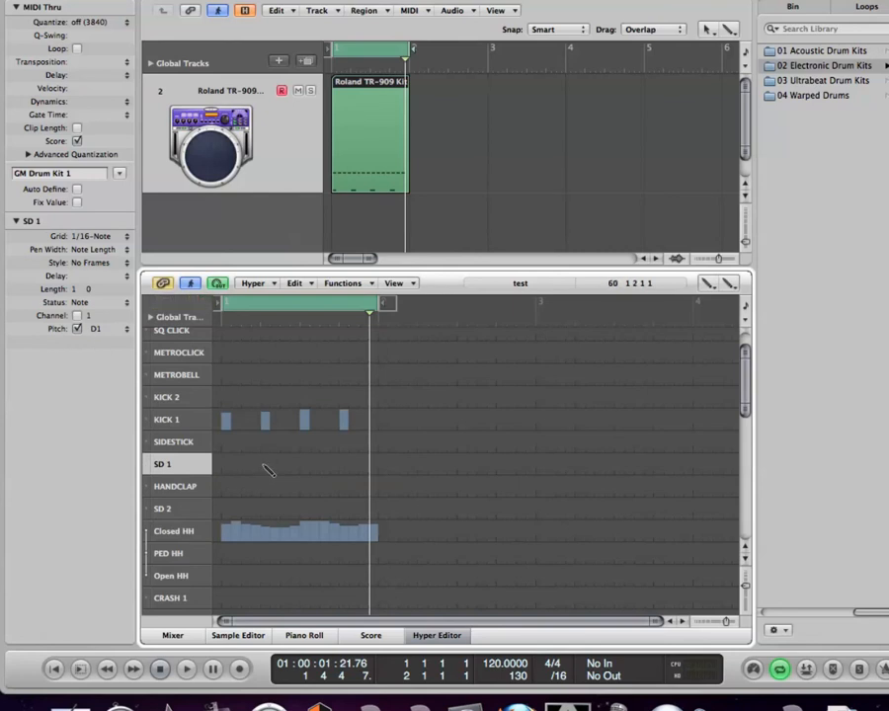
key("space")
key("space")
left_click_drag(264, 469, 262, 456)
key("space")
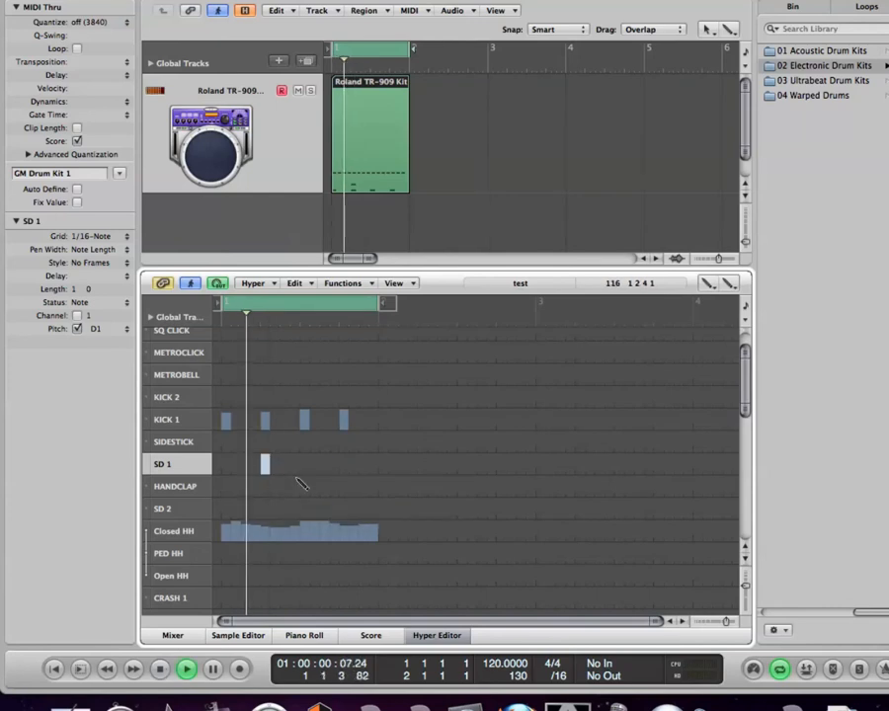
key("space")
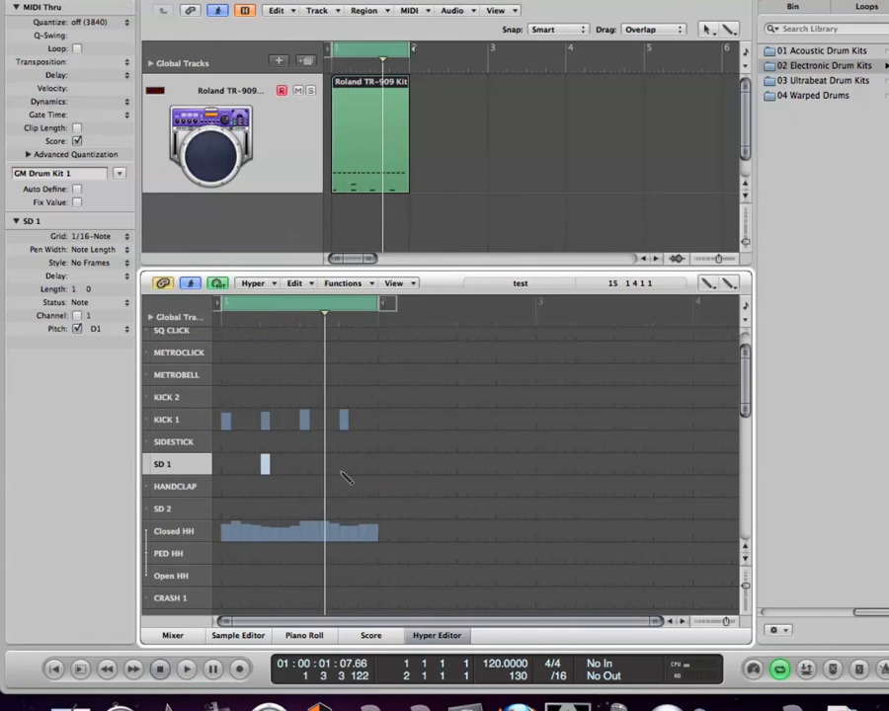
left_click_drag(343, 474, 341, 456)
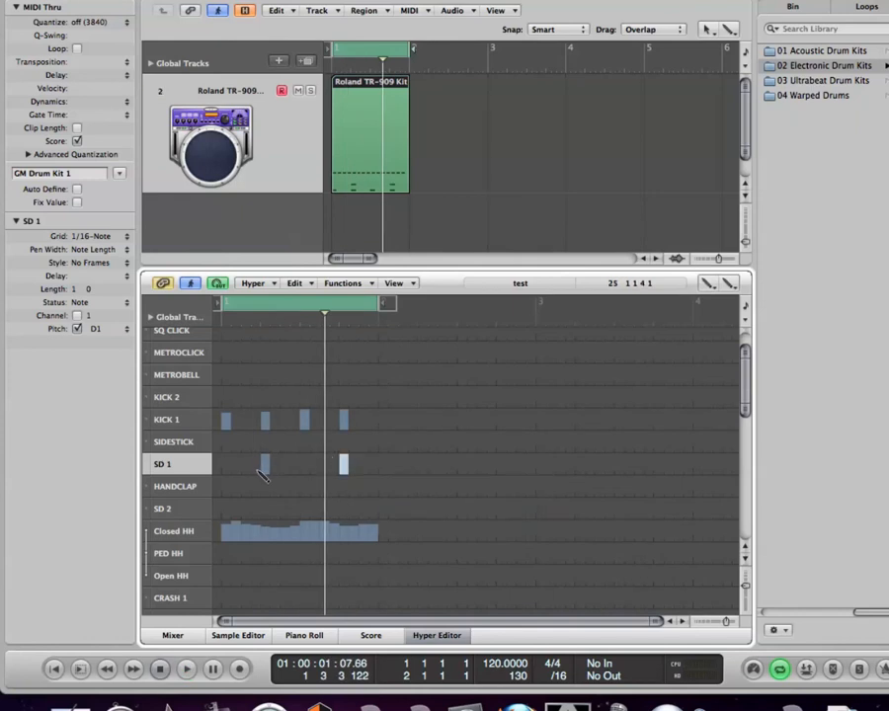
Step: Add low-velocity ghost notes in the SD 1 lane one sixteenth before and after the snares on beats 2 and 4
left_click_drag(261, 466, 264, 457)
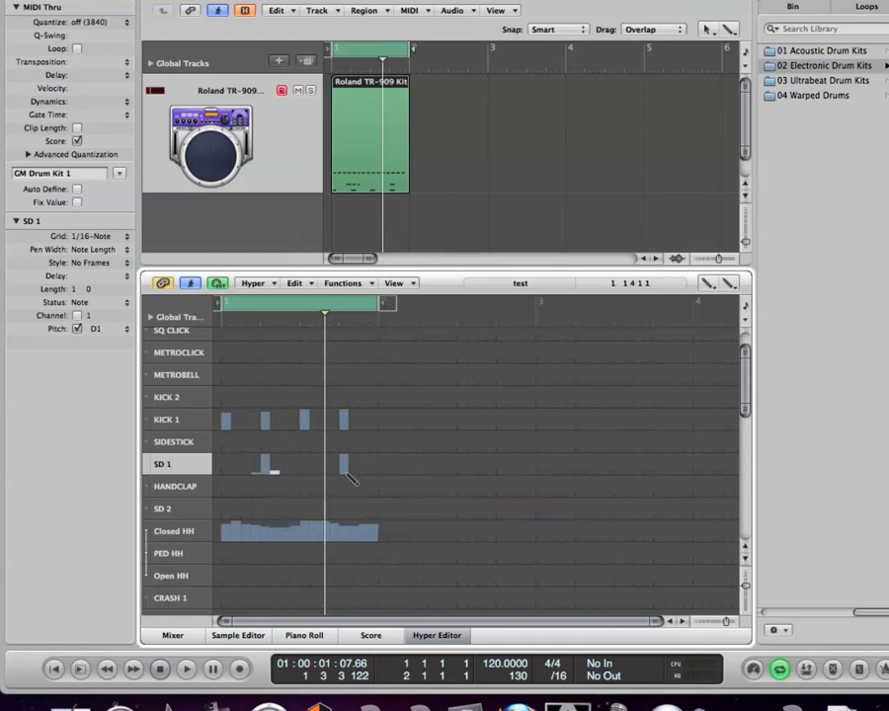
left_click(341, 476)
left_click_drag(352, 476, 353, 478)
Step: Play the loop and add medium-velocity SD 1 hits on the last two sixteenths of bar 1, the final one softer
key("space")
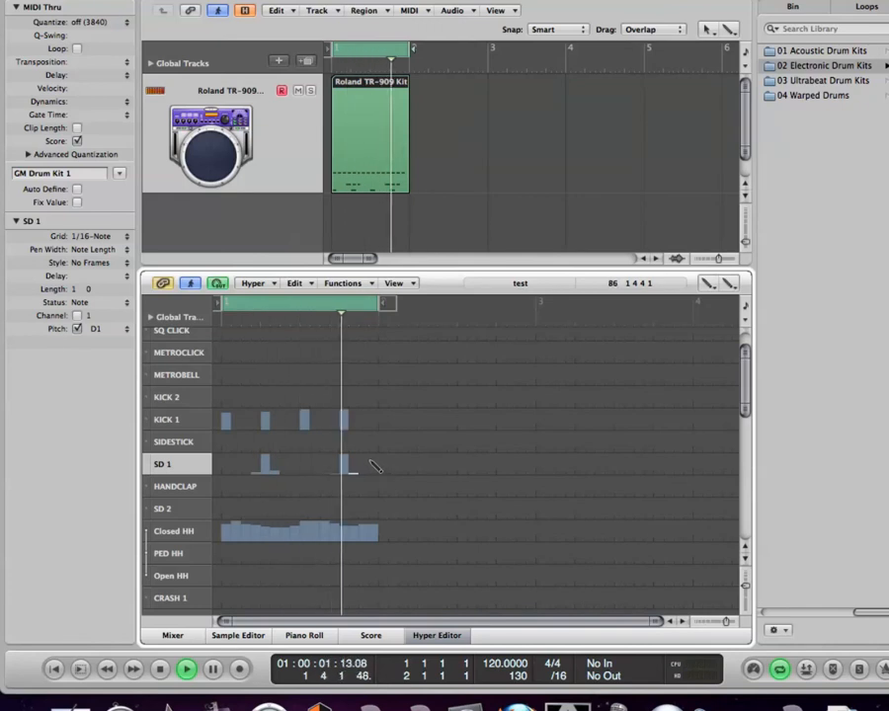
left_click(362, 462)
left_click_drag(365, 462, 374, 470)
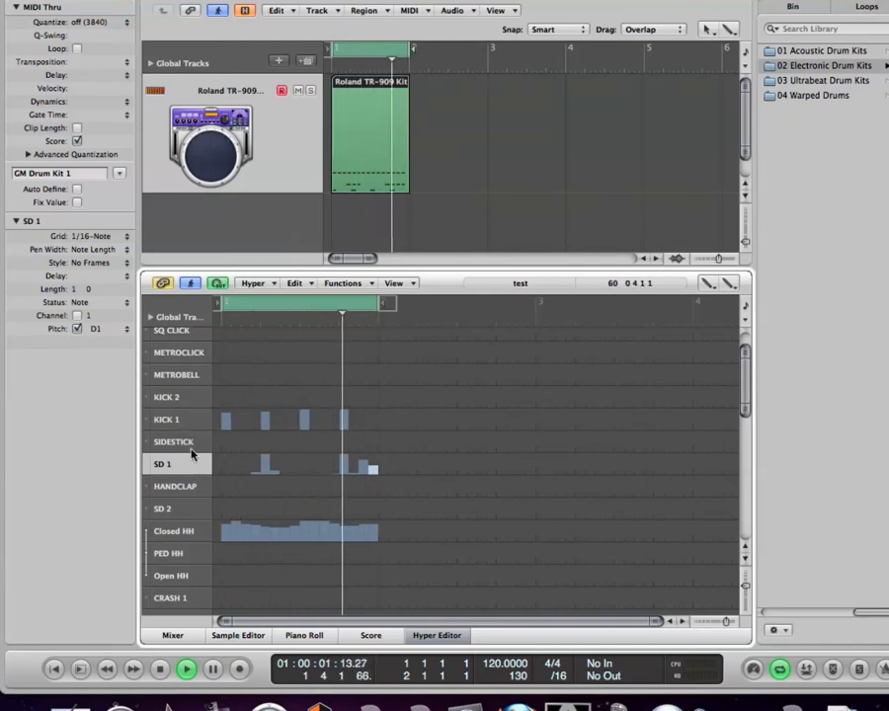
Step: Add three KICK 2 hits on the 3rd, 7th and 10th sixteenths of bar 1, making the last one the loudest
left_click(179, 382)
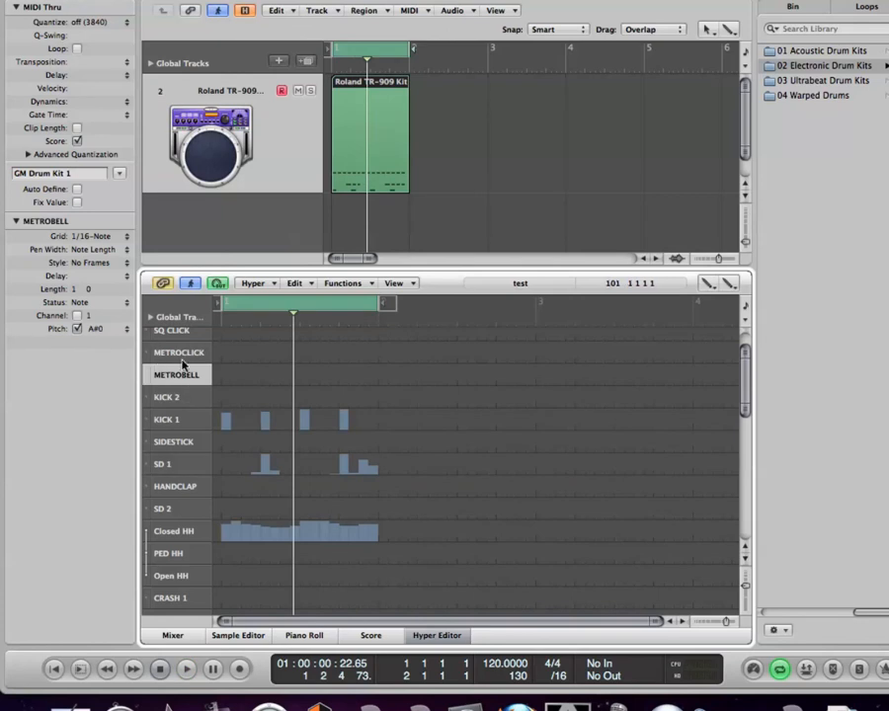
left_click(99, 237)
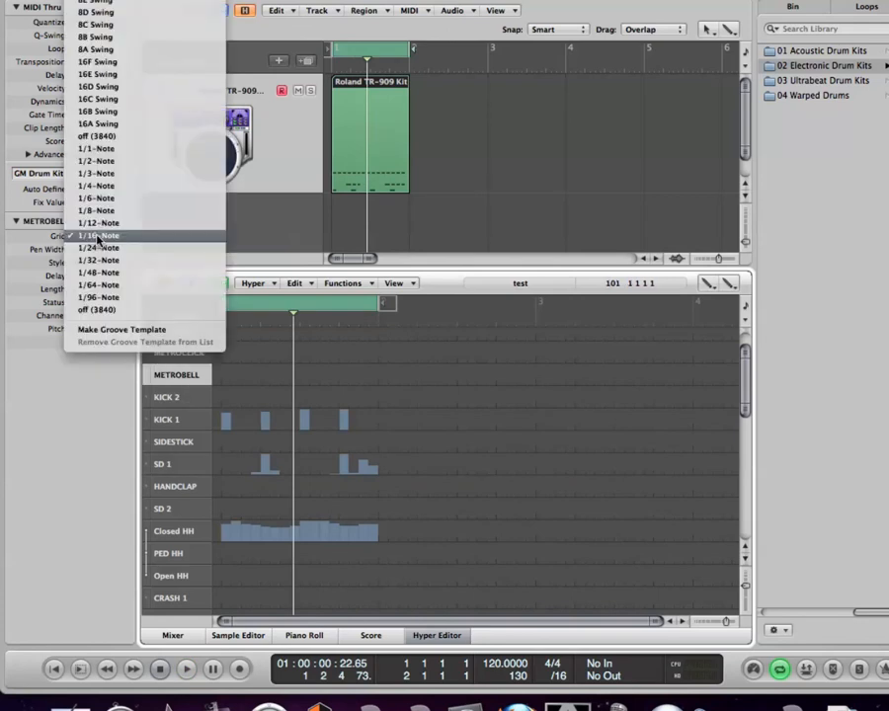
left_click(98, 238)
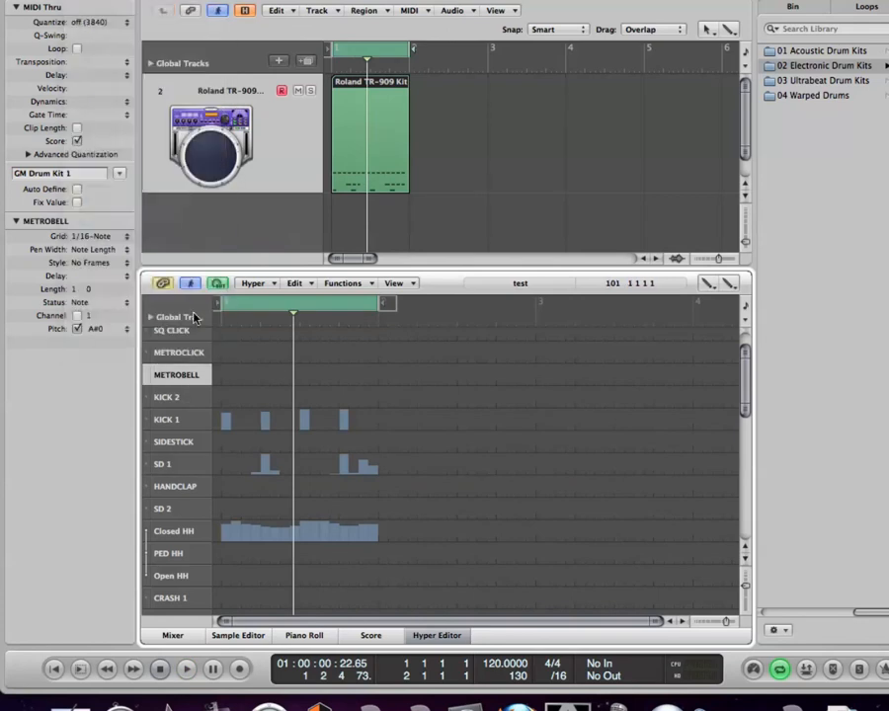
left_click(244, 397)
left_click(285, 398)
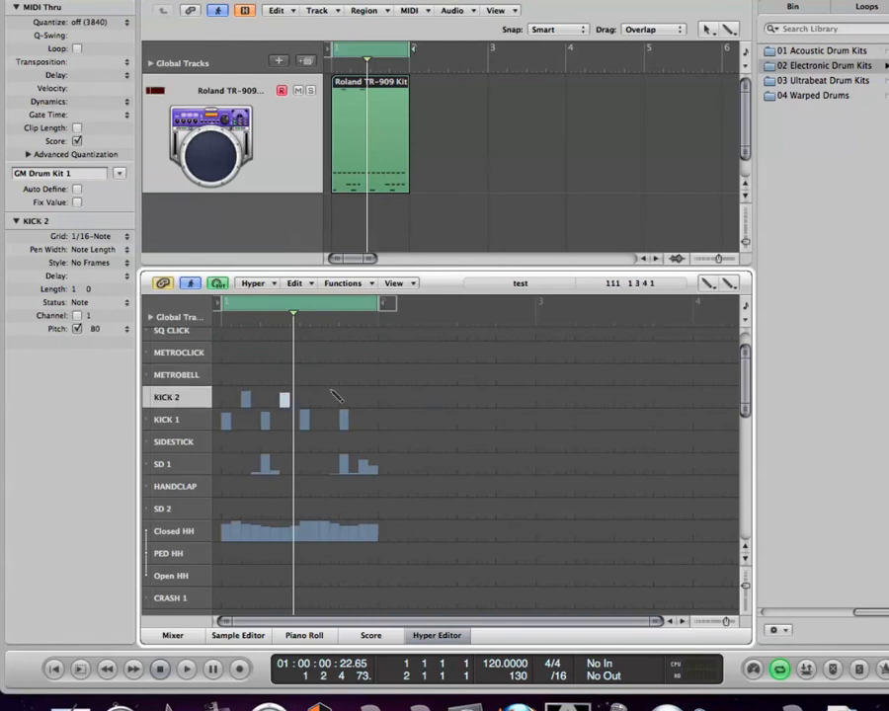
left_click_drag(318, 400, 317, 373)
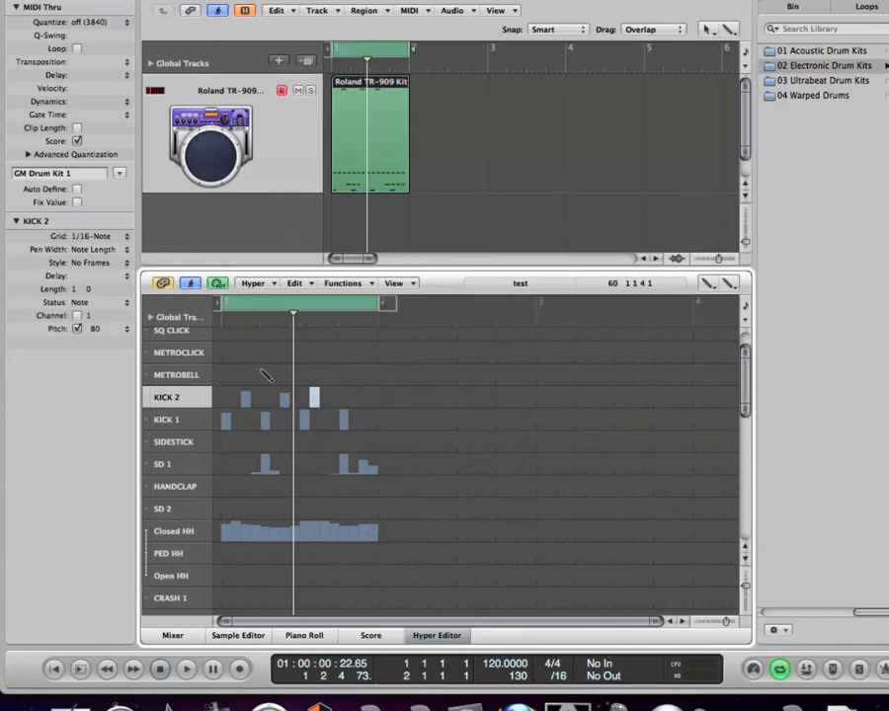
Step: Add METROBELL hits across bar 1, ending with four sixteenths rising in velocity on beat 4, and audition the loop
left_click(226, 375)
left_click(246, 377)
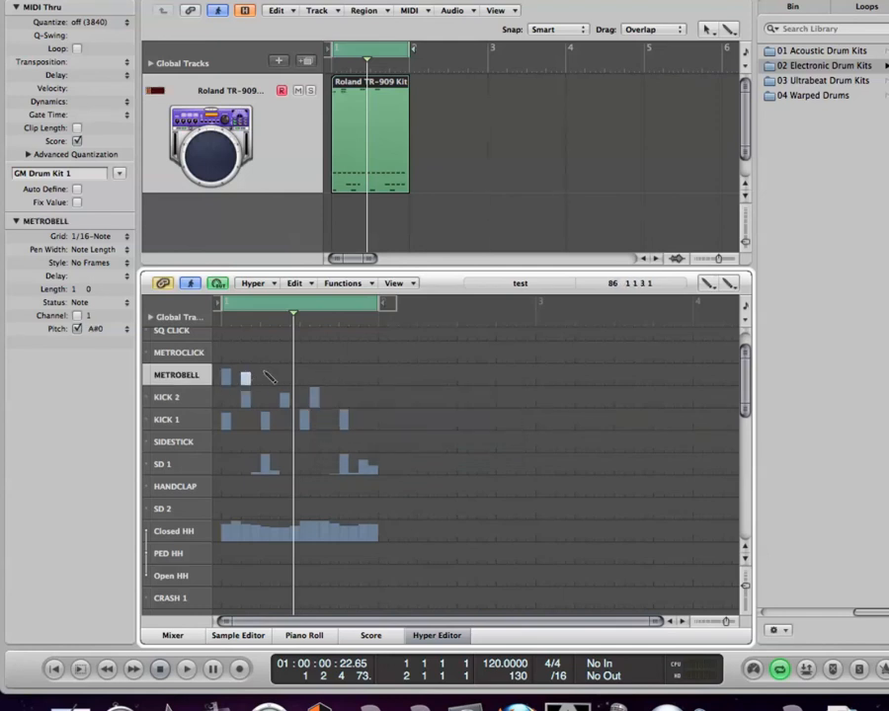
left_click(264, 377)
left_click(284, 376)
left_click(293, 375)
left_click_drag(342, 375, 375, 366)
left_click(342, 383)
key("space")
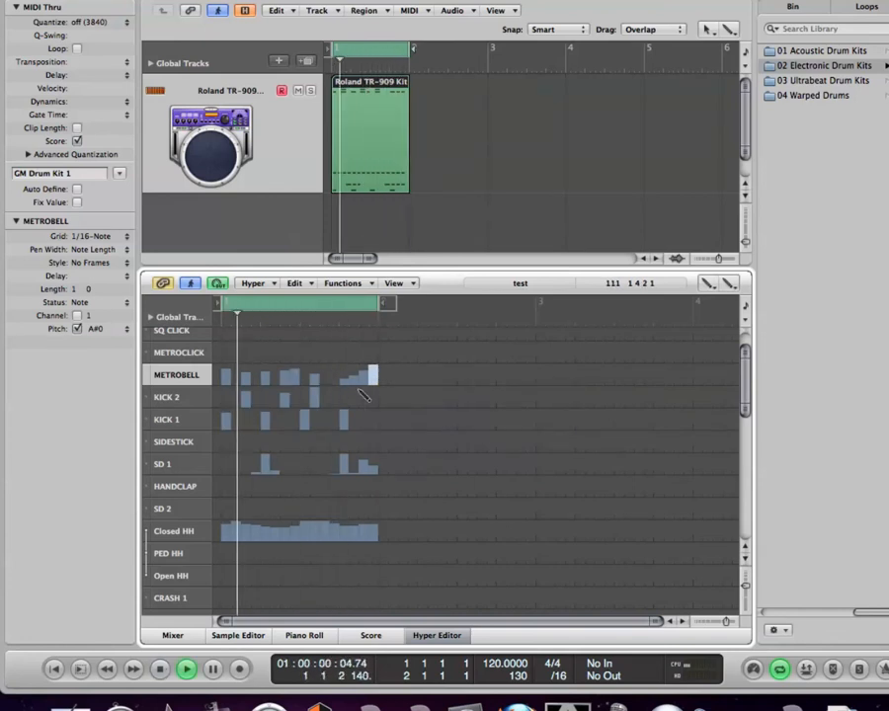
key("space")
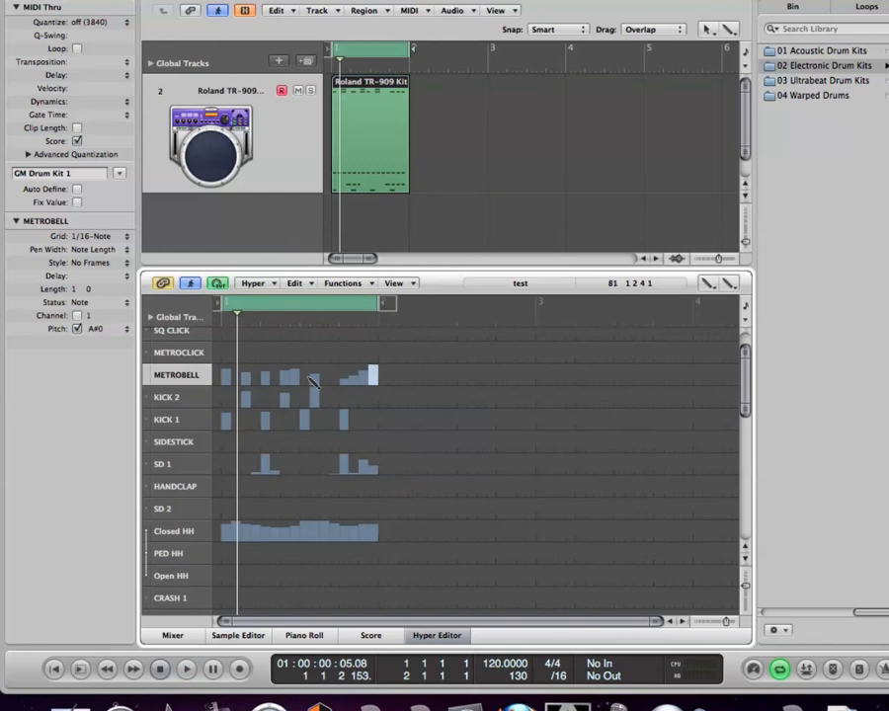
Step: Remove the last three METROBELL hits of bar 1
left_click(260, 288)
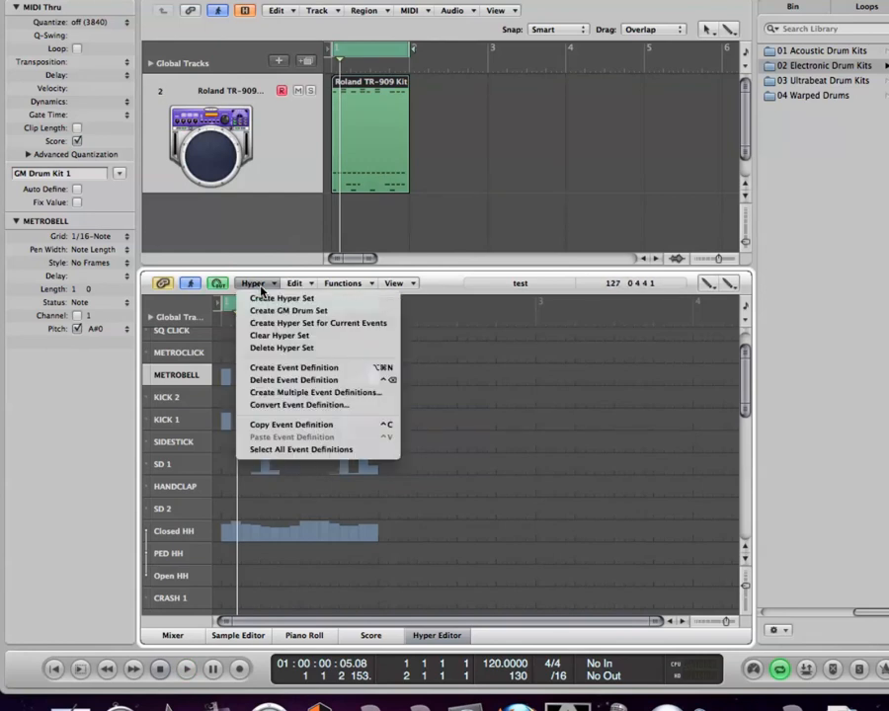
left_click(257, 283)
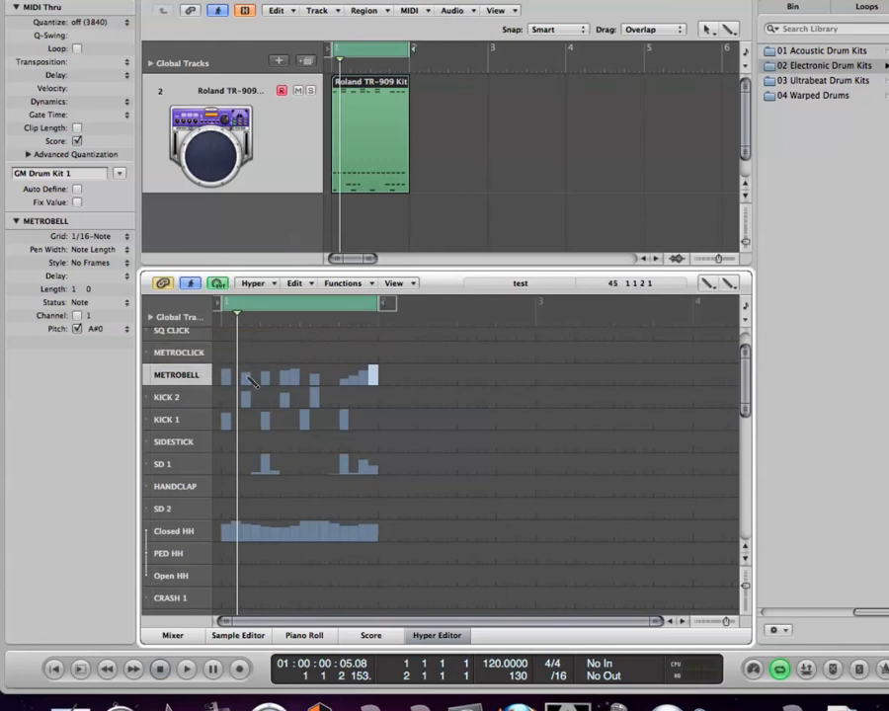
left_click(372, 378)
left_click(364, 379)
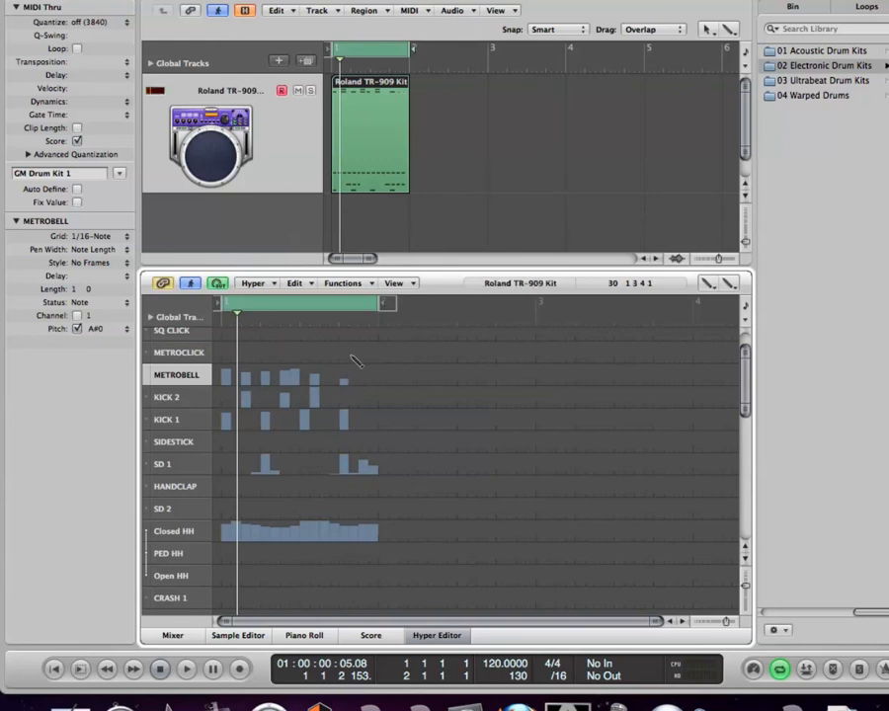
Step: Erase the remaining METROBELL, KICK 2, KICK 1 and SD 1 hits from bar 1 with the Eraser Tool and play the loop
left_click(707, 283)
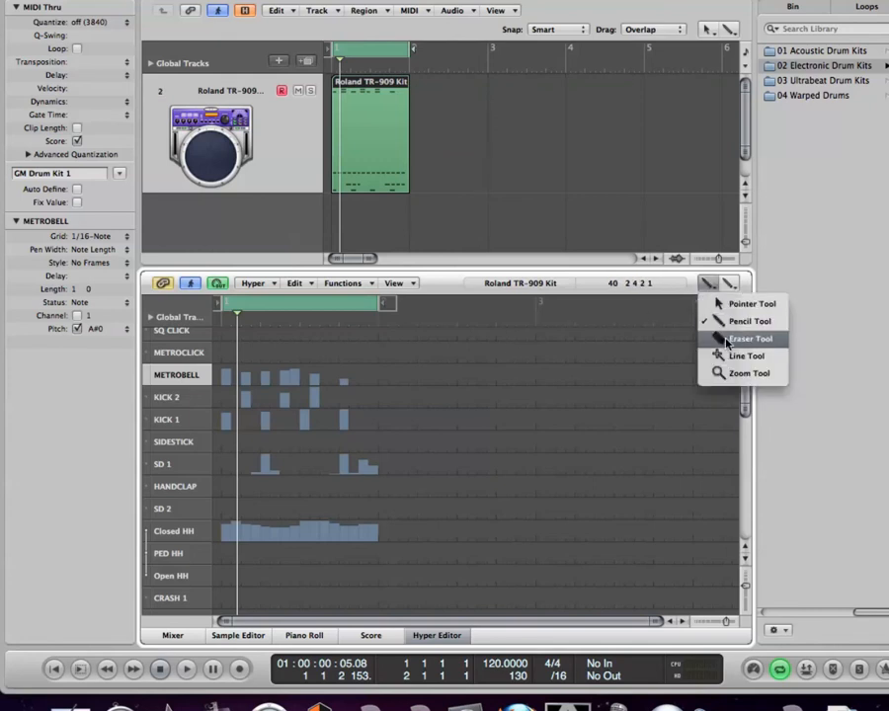
left_click(703, 337)
mouse_move(321, 374)
left_mouse_down()
mouse_move(239, 385)
mouse_move(257, 382)
left_mouse_up()
left_click_drag(385, 401, 244, 404)
left_click_drag(396, 422, 216, 424)
left_click_drag(364, 423, 327, 421)
left_click_drag(403, 464, 235, 469)
key("space")
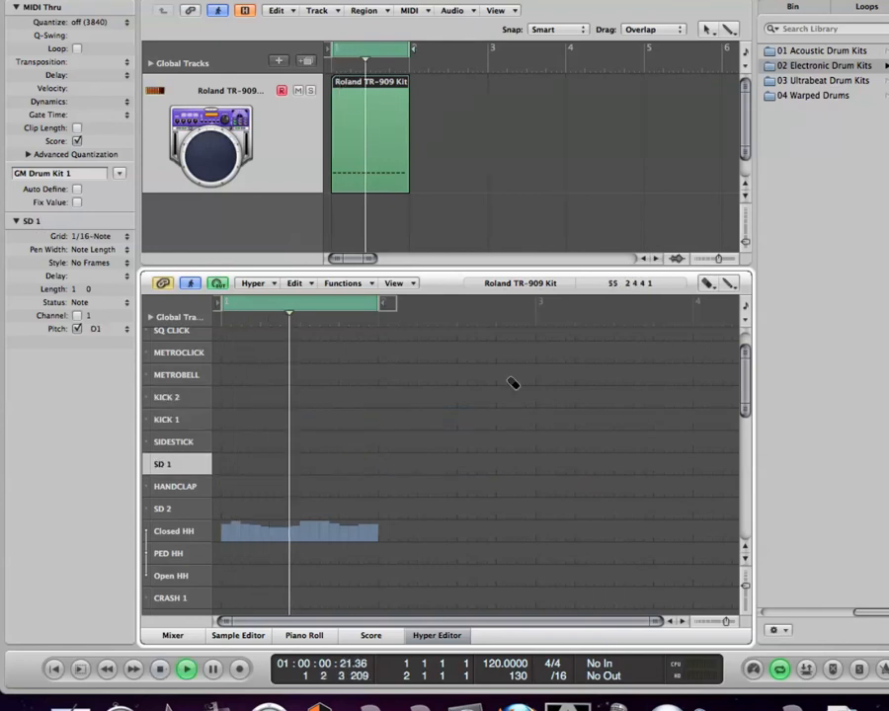
key("space")
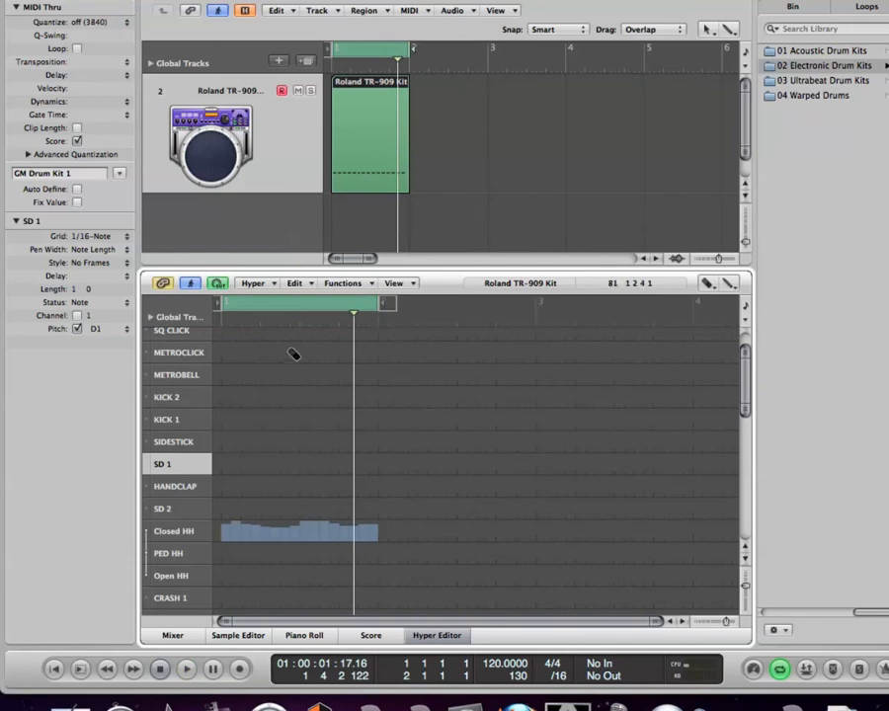